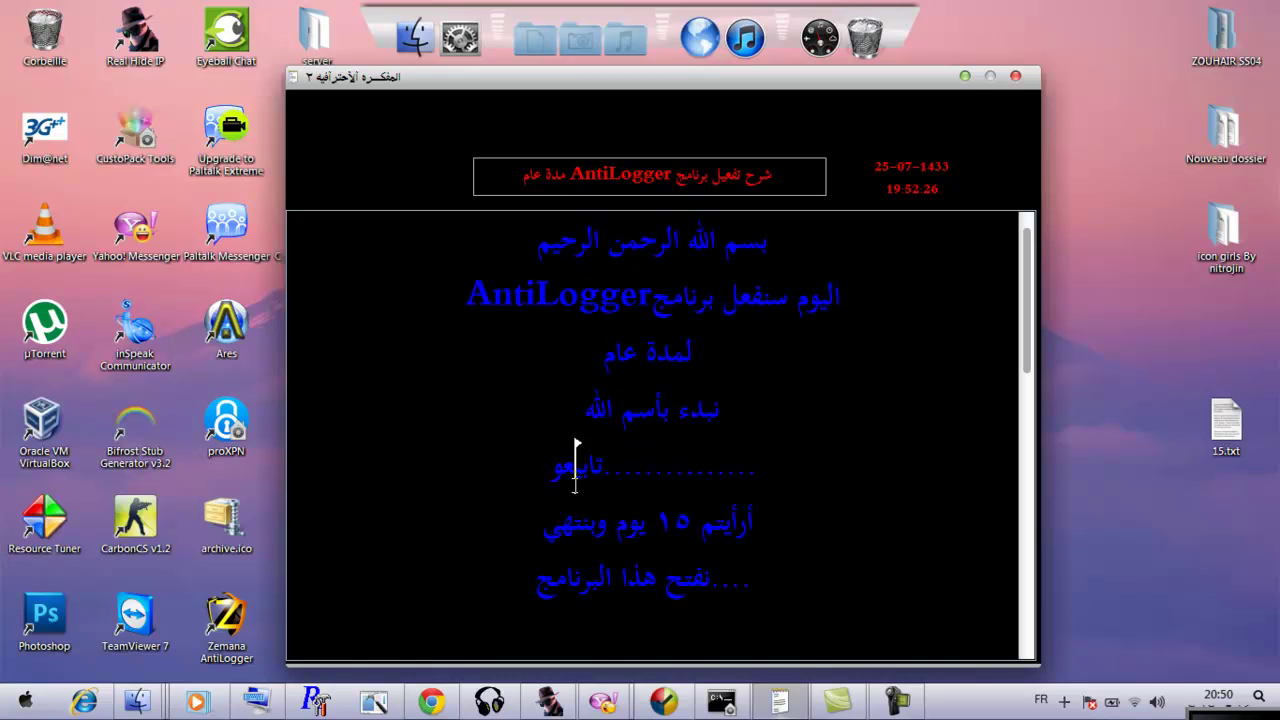
Step: Open Zemana AntiLogger to check its current licence details, close its window and minimize the tutorial notes
{"action": "left_click", "coordinate": [963, 77]}
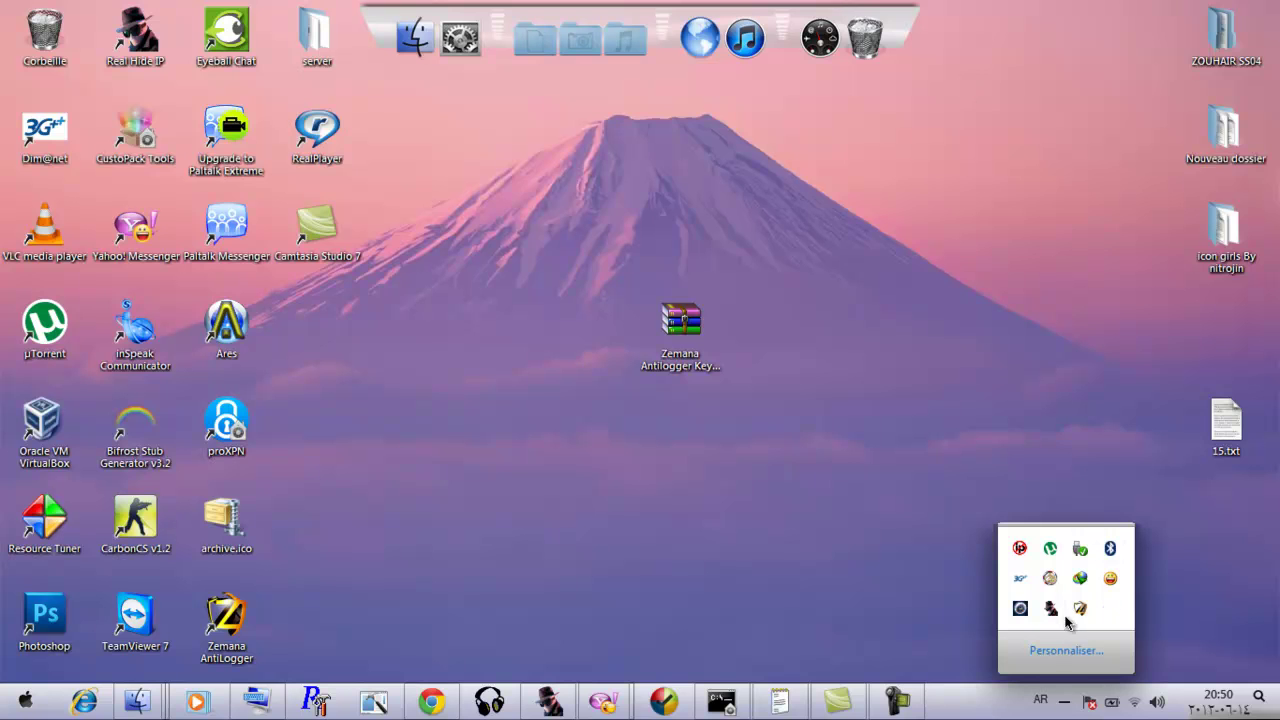
{"action": "left_click", "coordinate": [1078, 612]}
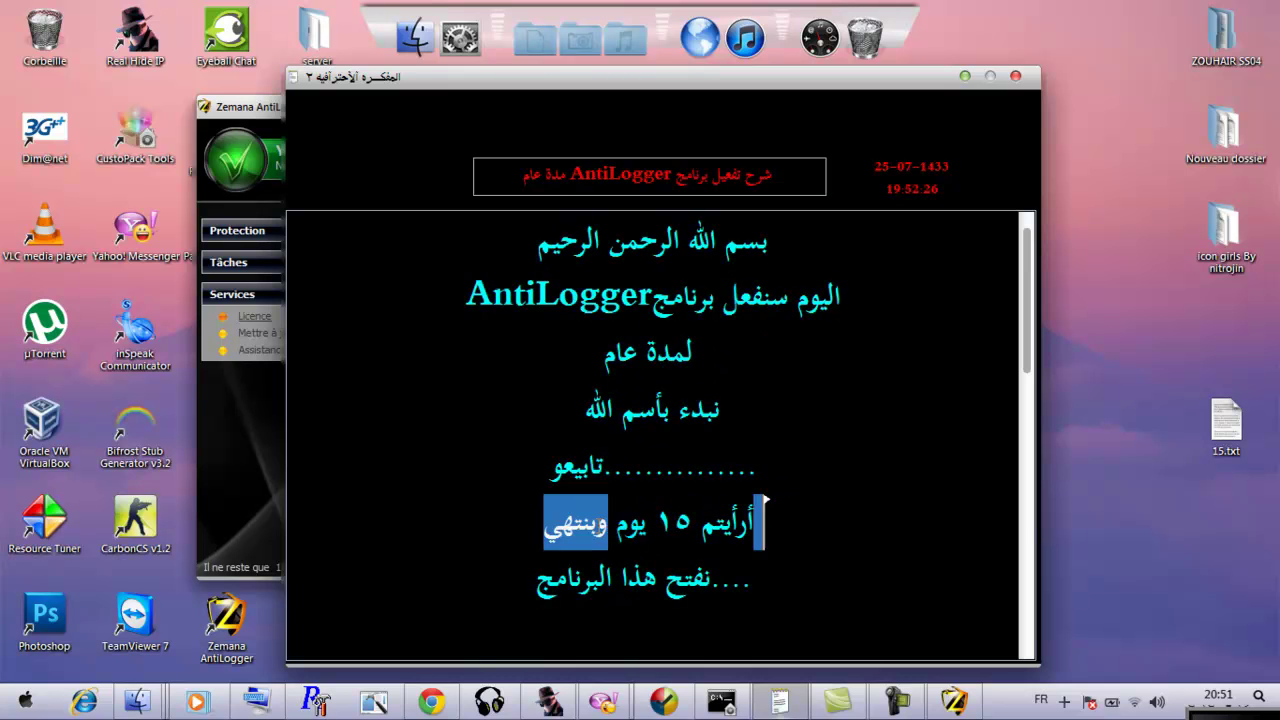
{"action": "left_click", "coordinate": [241, 437]}
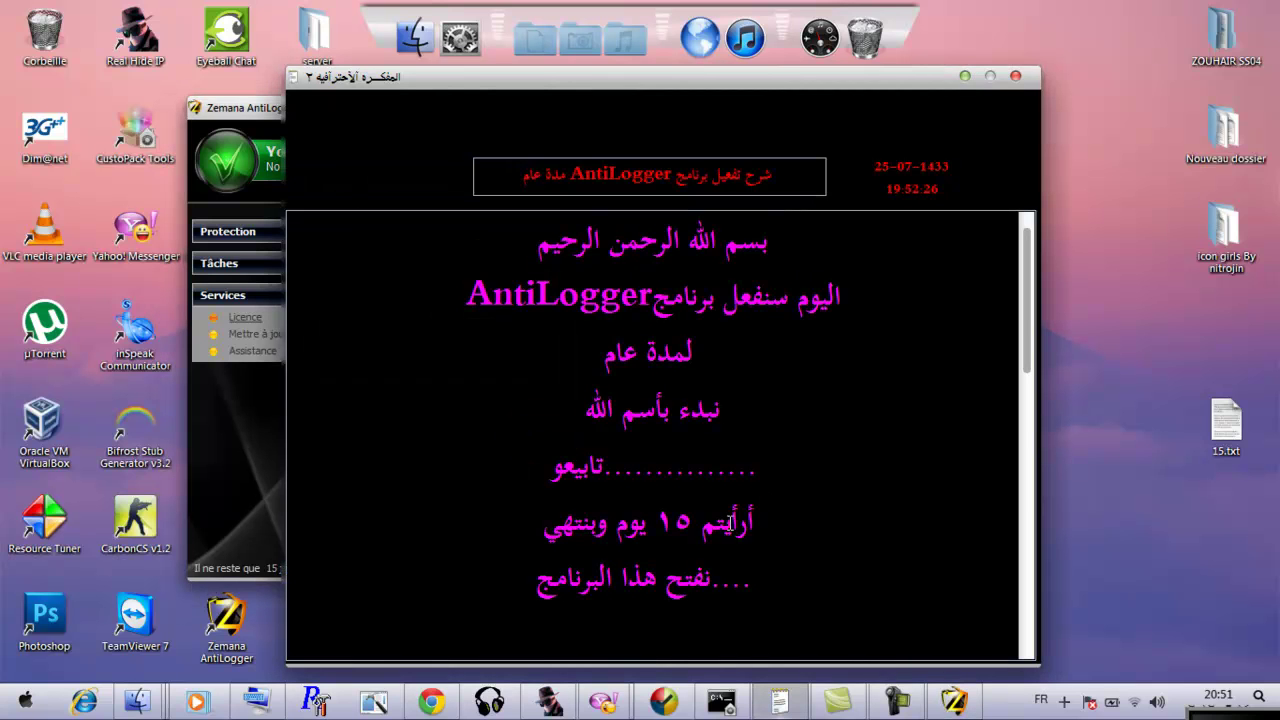
{"action": "left_click_drag", "start_coordinate": [745, 582], "coordinate": [536, 584]}
{"action": "left_click", "coordinate": [258, 454]}
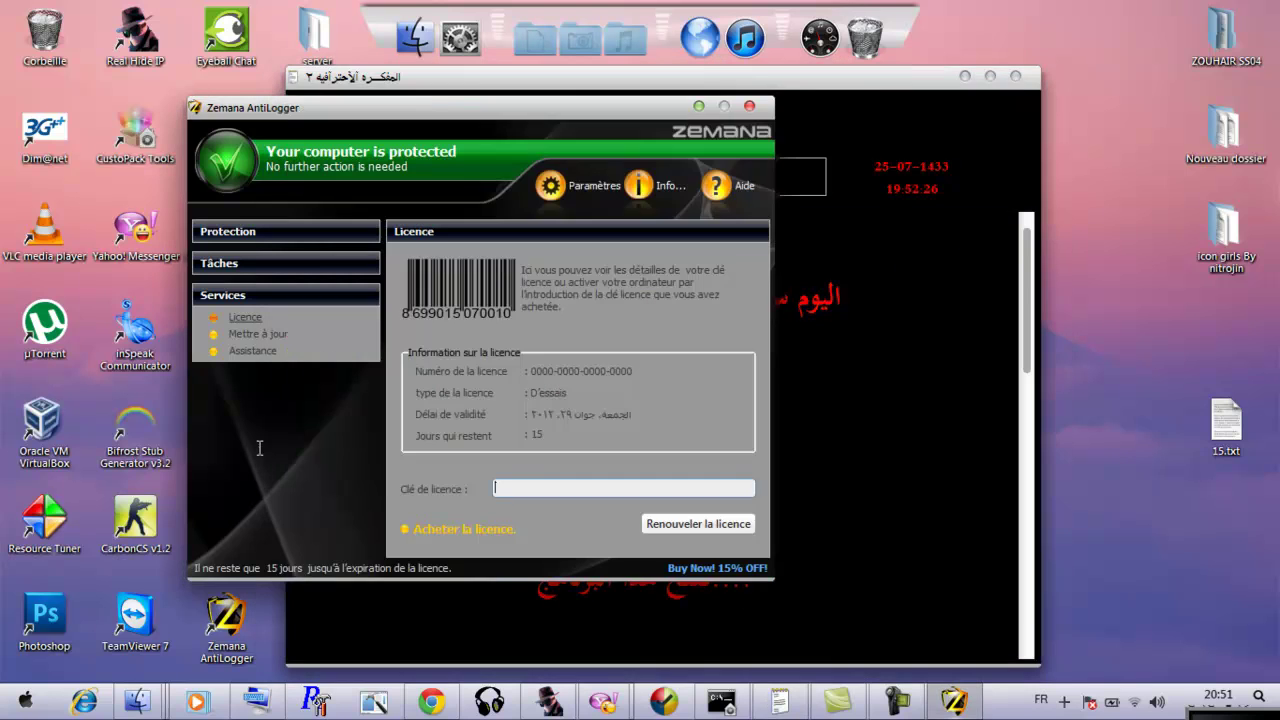
{"action": "left_click", "coordinate": [749, 105]}
{"action": "left_click", "coordinate": [965, 76]}
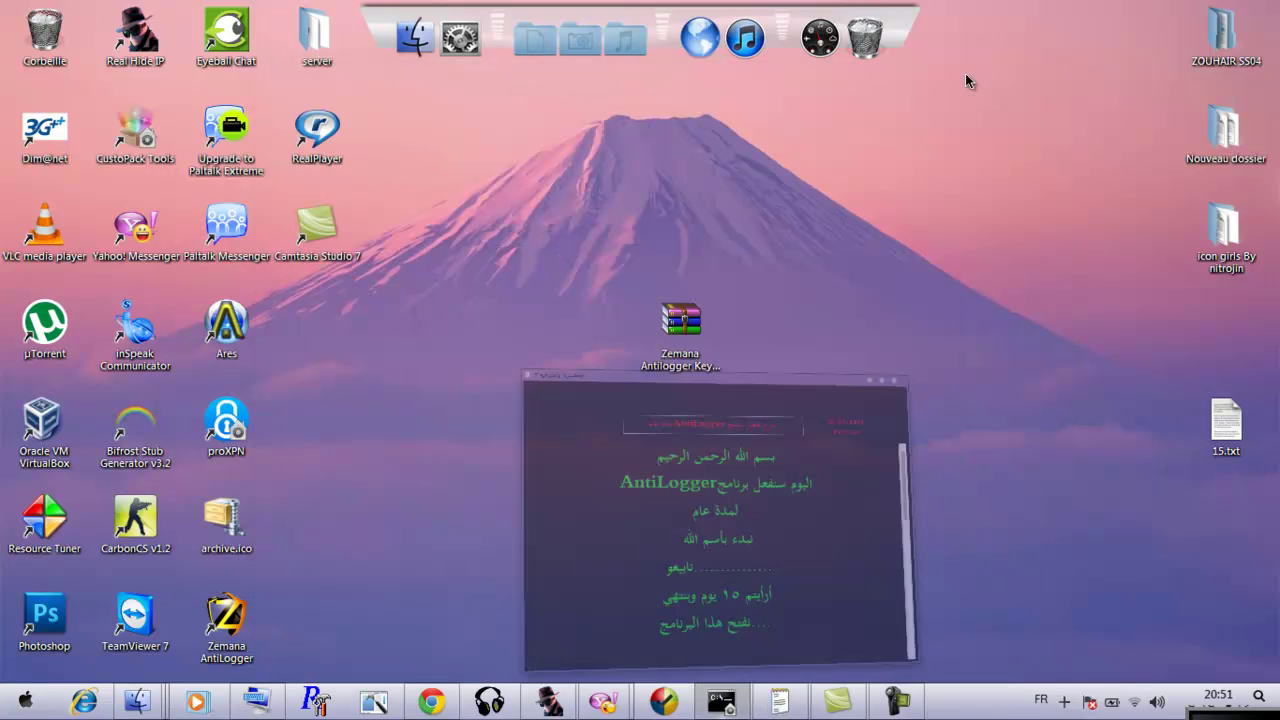
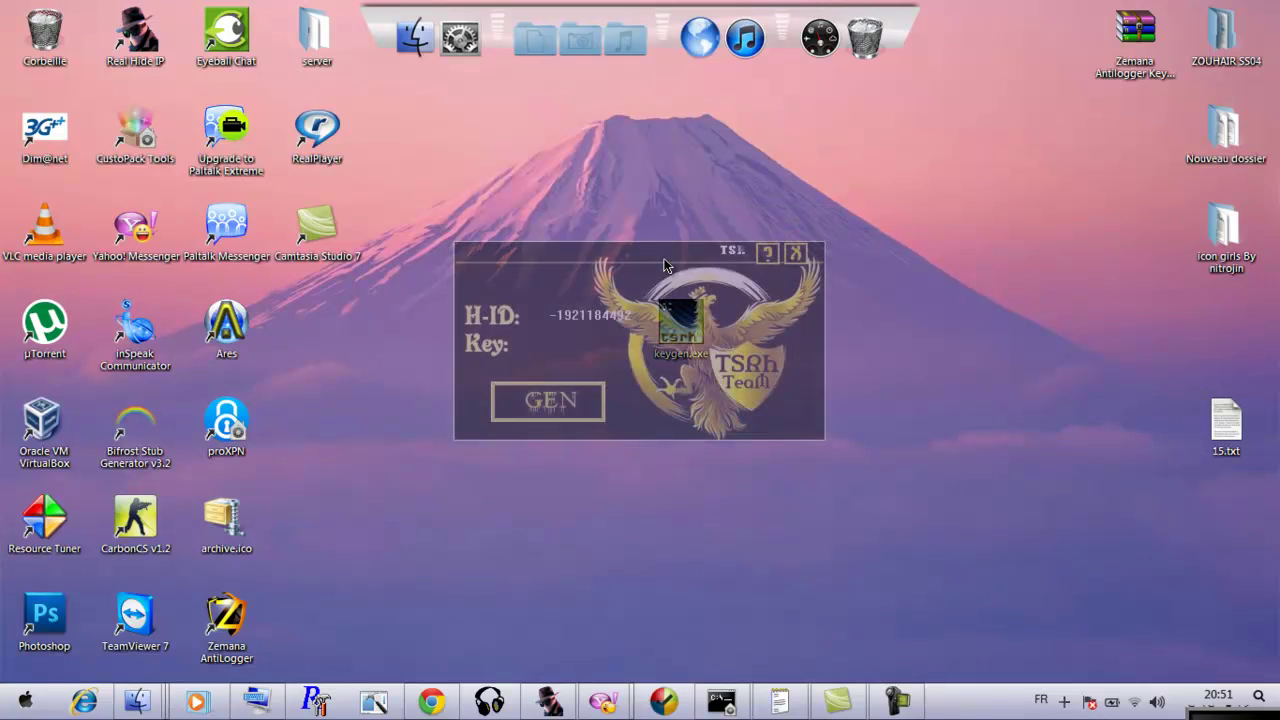
Step: Move the keygen.exe icon clear of the keygen window, highlight the hardware ID and bring the tutorial notes to the front
{"action": "left_click_drag", "start_coordinate": [660, 315], "coordinate": [632, 398]}
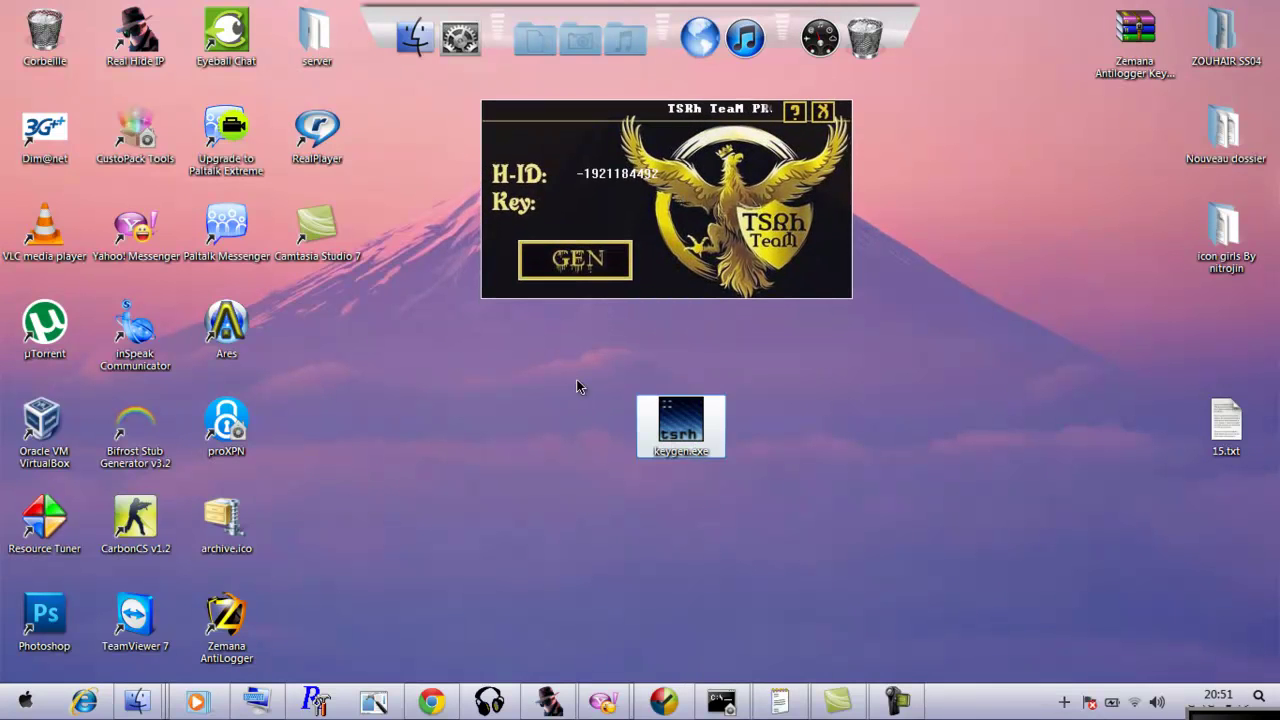
{"action": "left_click_drag", "start_coordinate": [625, 173], "coordinate": [703, 172]}
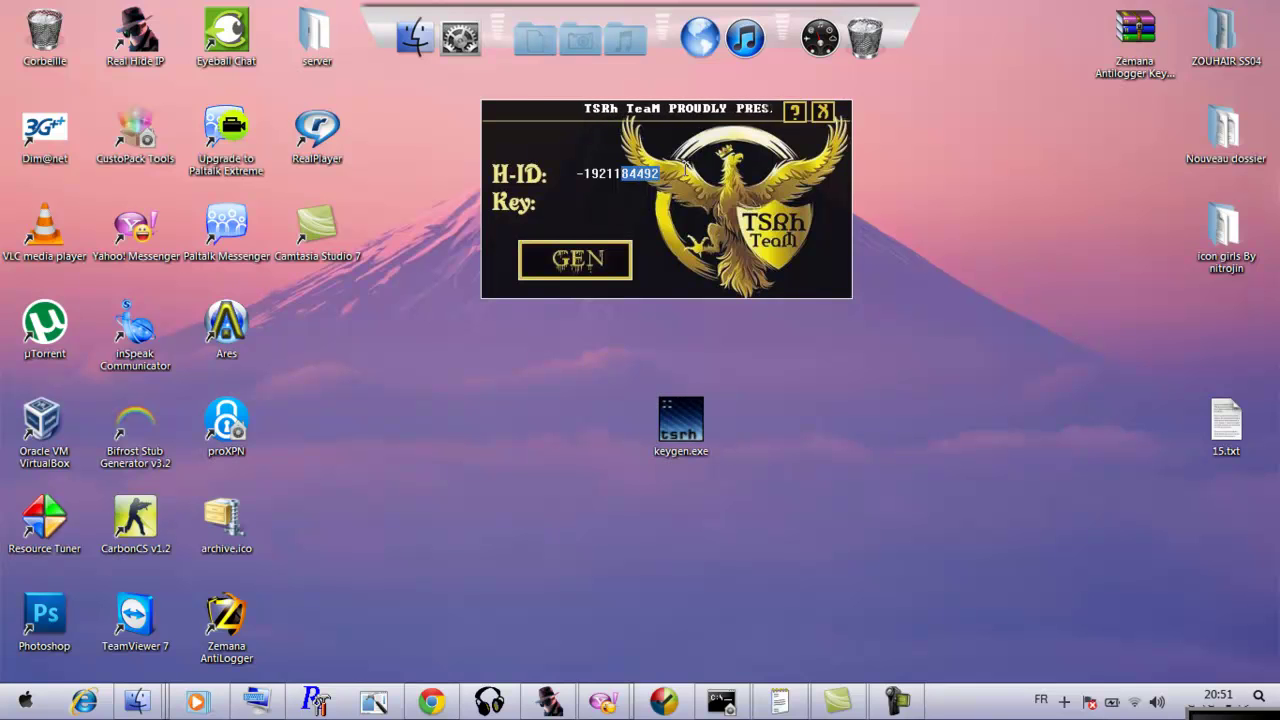
{"action": "right_click", "coordinate": [915, 707]}
{"action": "left_click", "coordinate": [779, 702]}
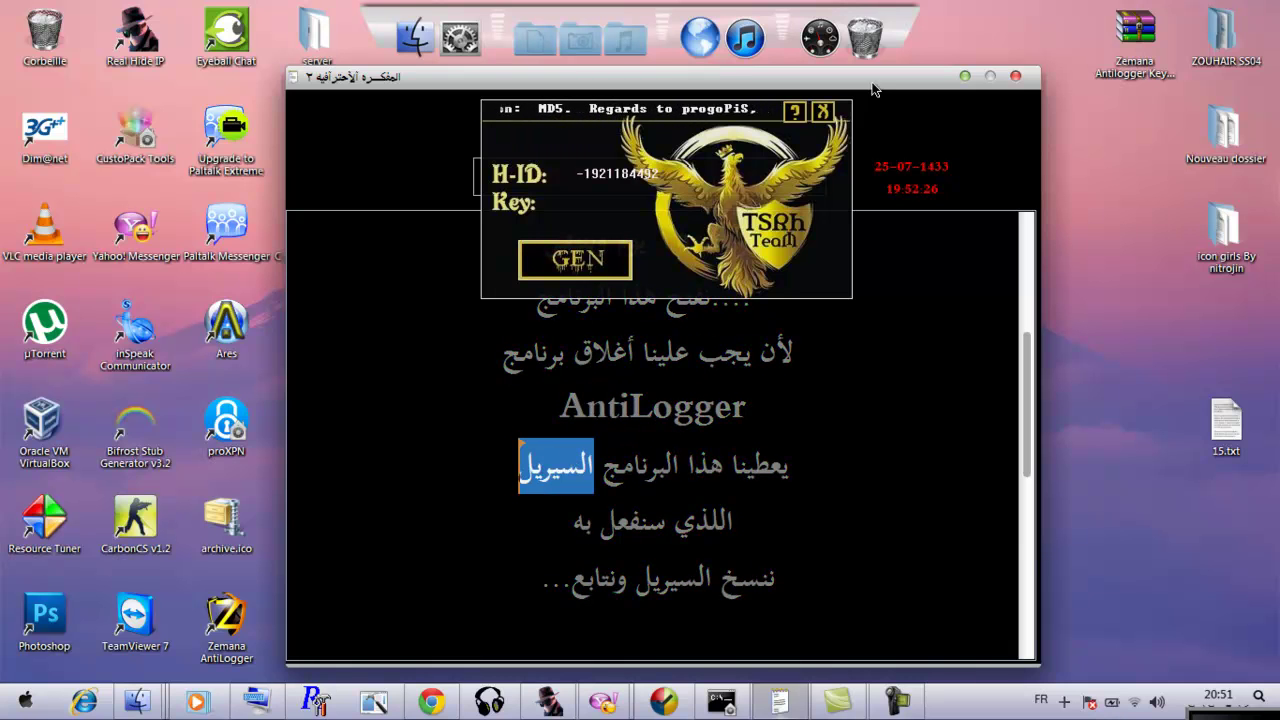
{"action": "left_click", "coordinate": [779, 700]}
{"action": "left_click", "coordinate": [1065, 703]}
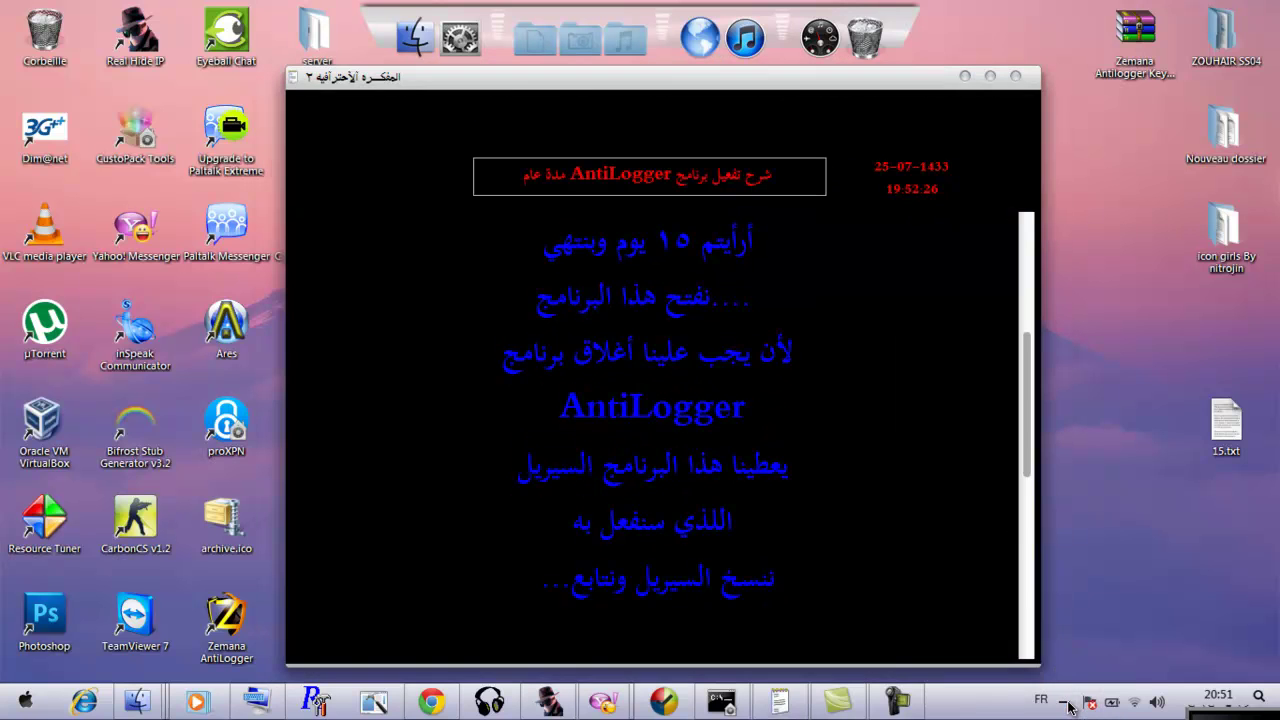
{"action": "double_click", "coordinate": [700, 521]}
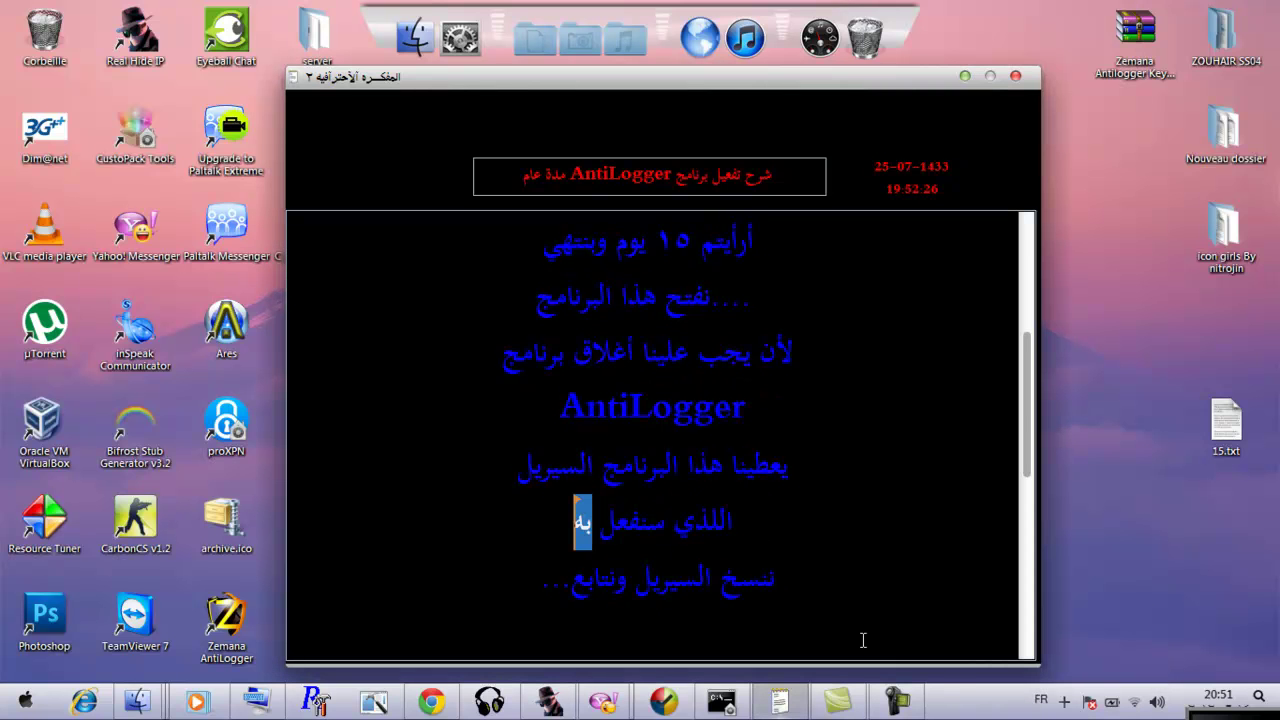
{"action": "left_click", "coordinate": [1065, 703]}
{"action": "right_click", "coordinate": [1081, 612]}
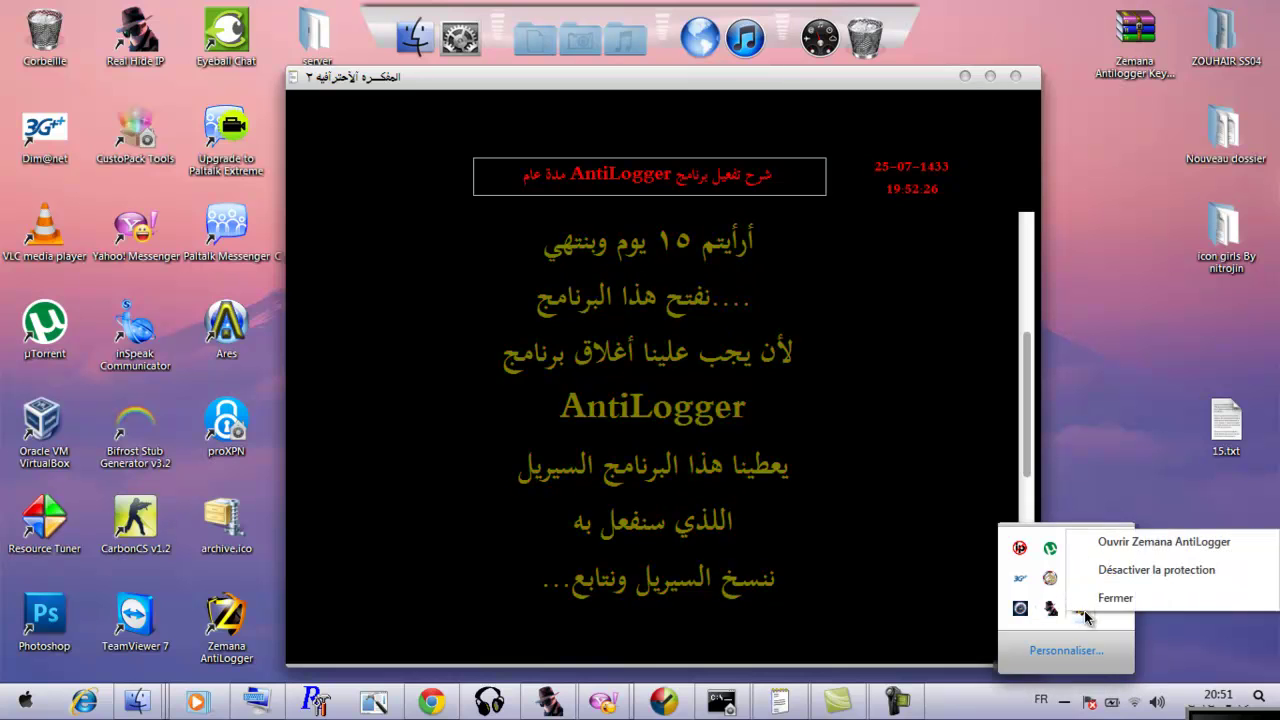
{"action": "left_click", "coordinate": [1084, 606]}
{"action": "key", "text": "Return"}
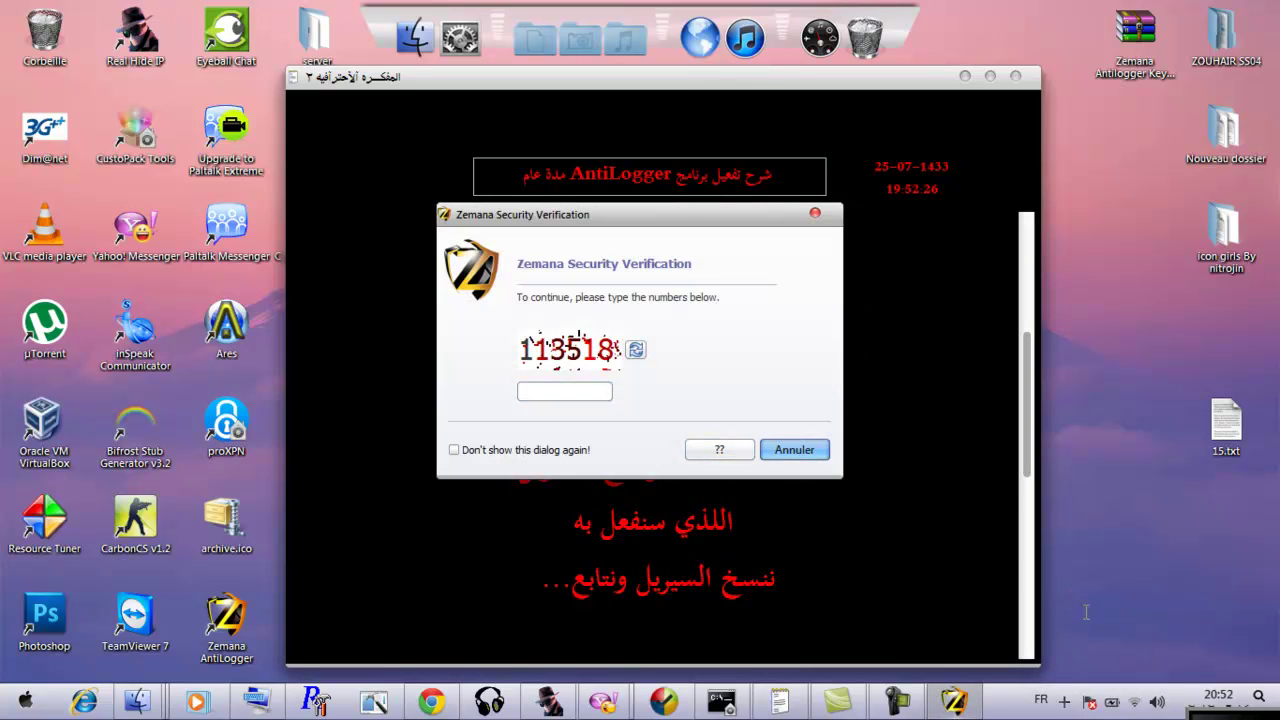
{"action": "key", "text": "Escape"}
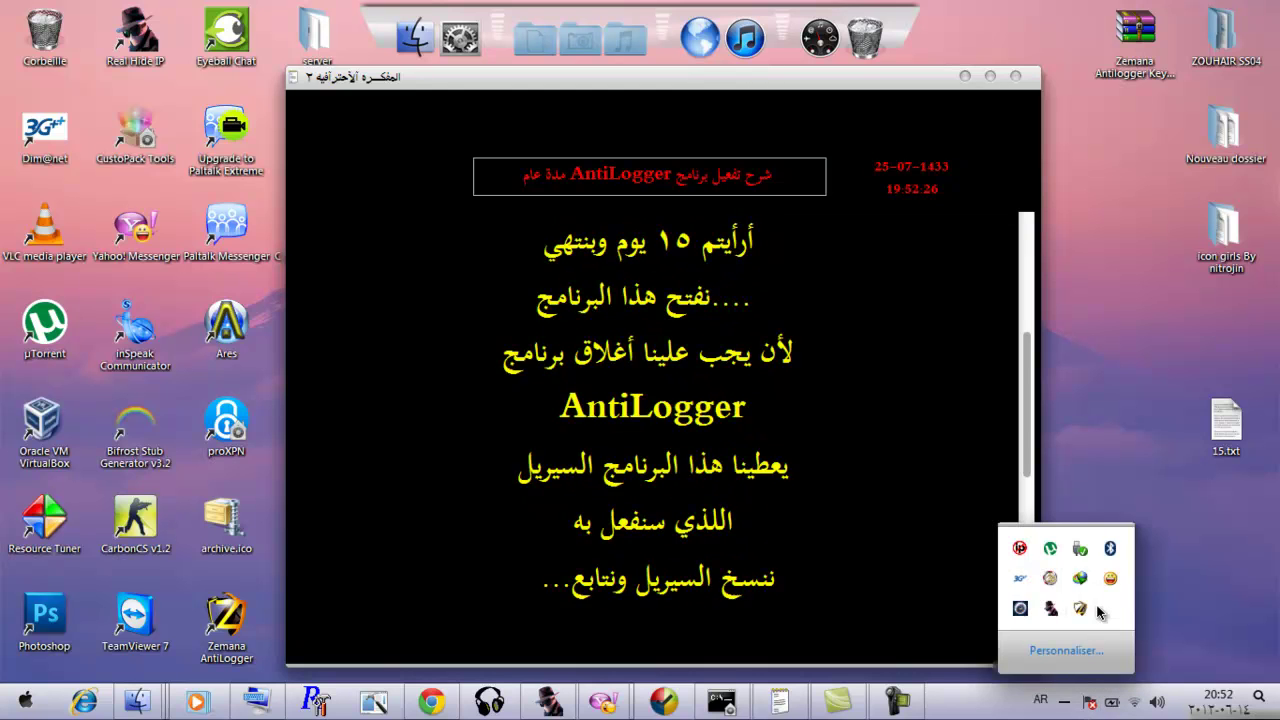
{"action": "right_click", "coordinate": [1084, 612]}
{"action": "left_click", "coordinate": [1086, 594]}
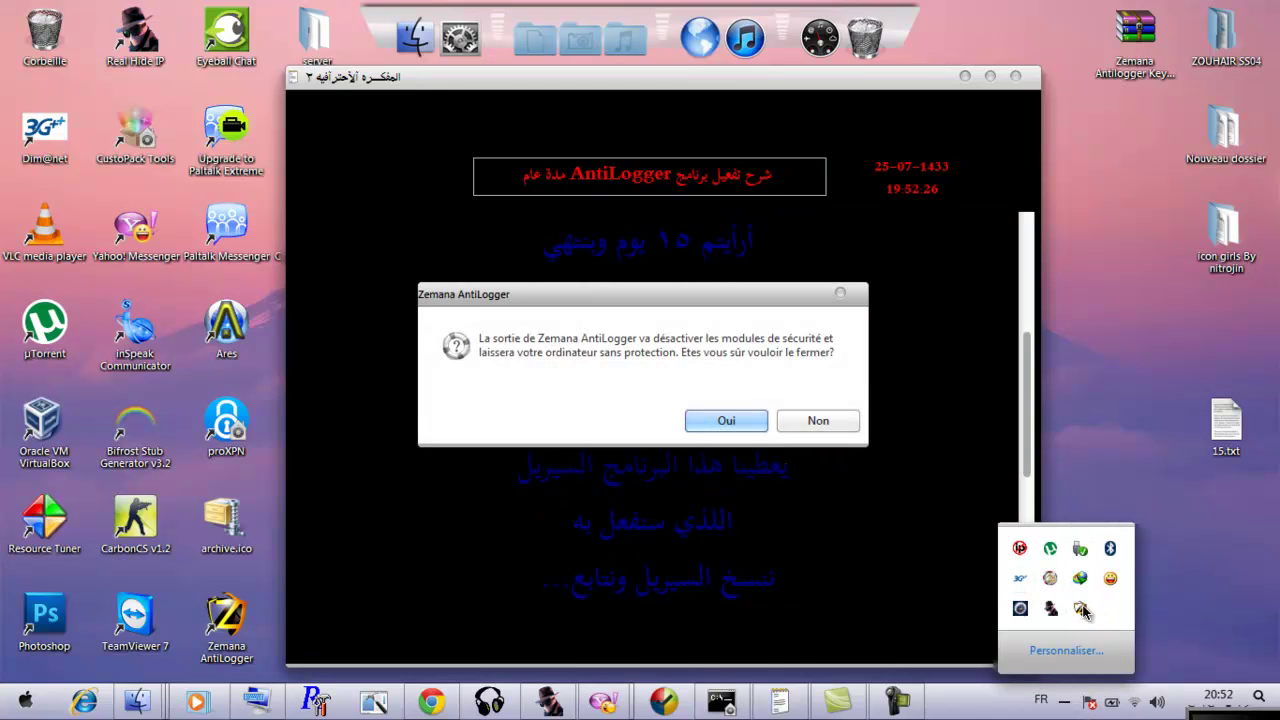
{"action": "key", "text": "Escape"}
Step: Exit Zemana AntiLogger, confirming the shutdown and entering the displayed security verification code, and check that it has stopped running
{"action": "right_click", "coordinate": [1084, 612]}
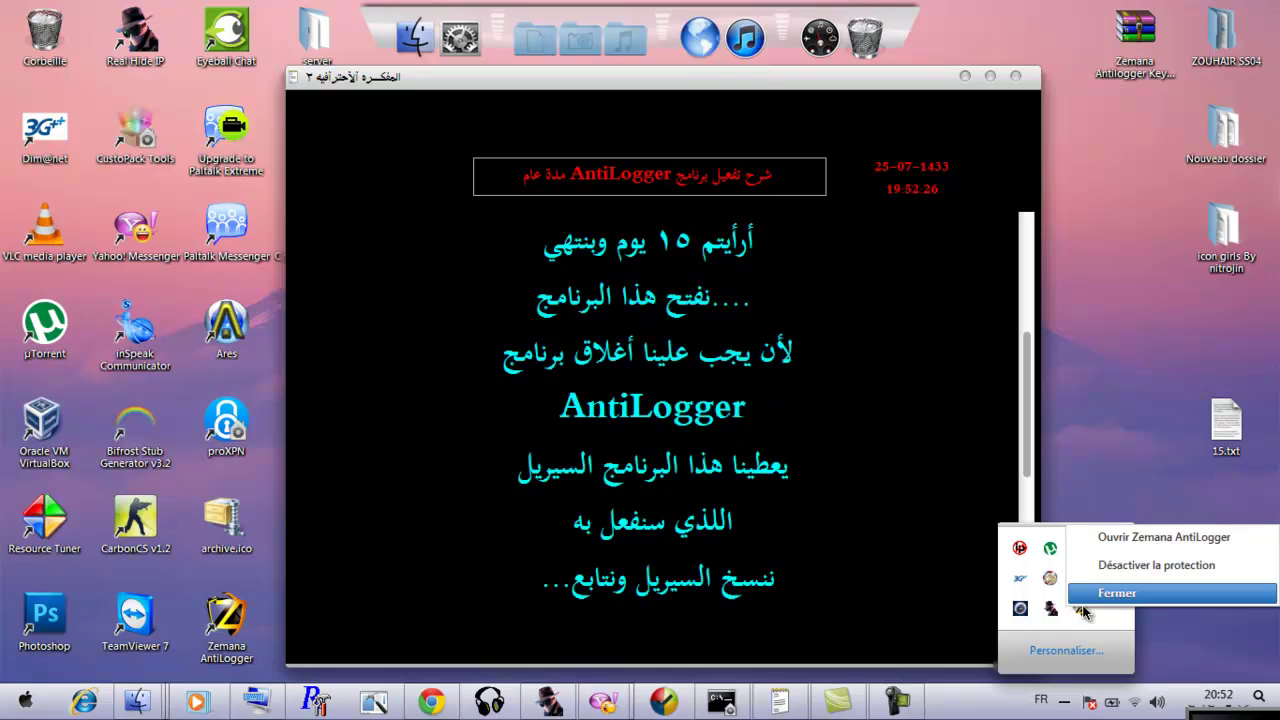
{"action": "left_click", "coordinate": [1090, 594]}
{"action": "key", "text": "Return"}
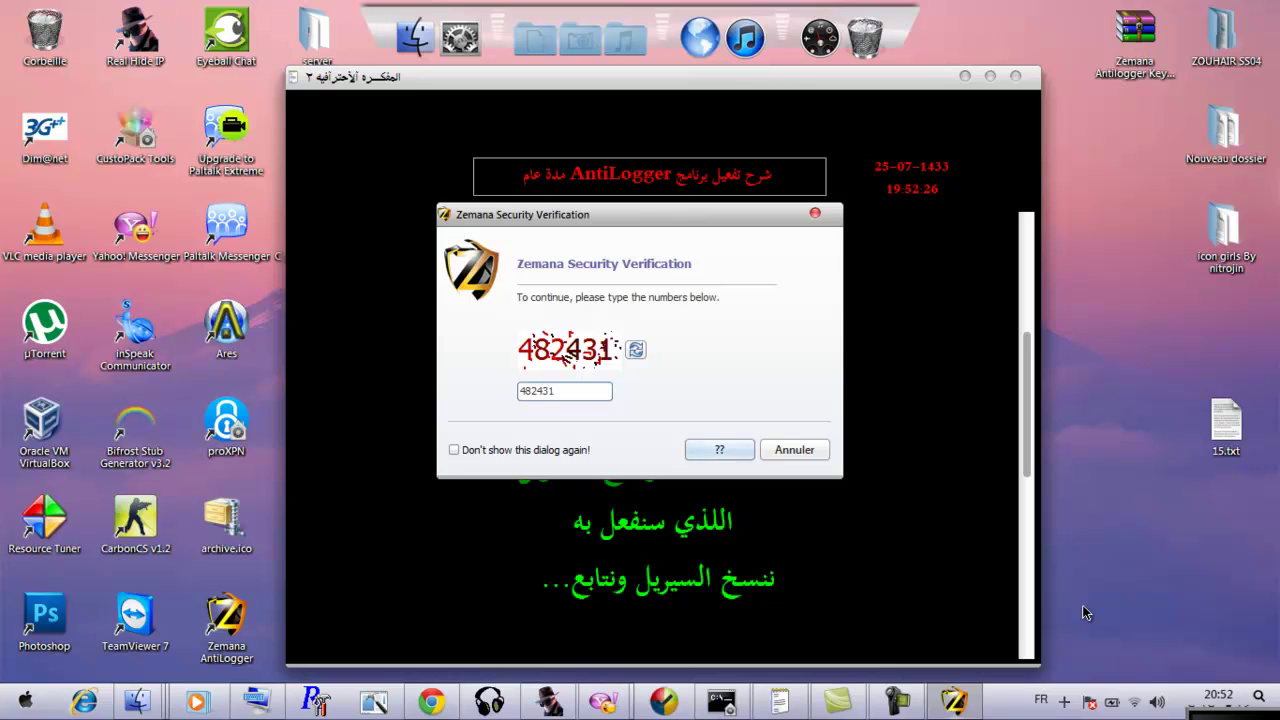
{"action": "key", "text": "Return"}
{"action": "left_click", "coordinate": [1066, 702]}
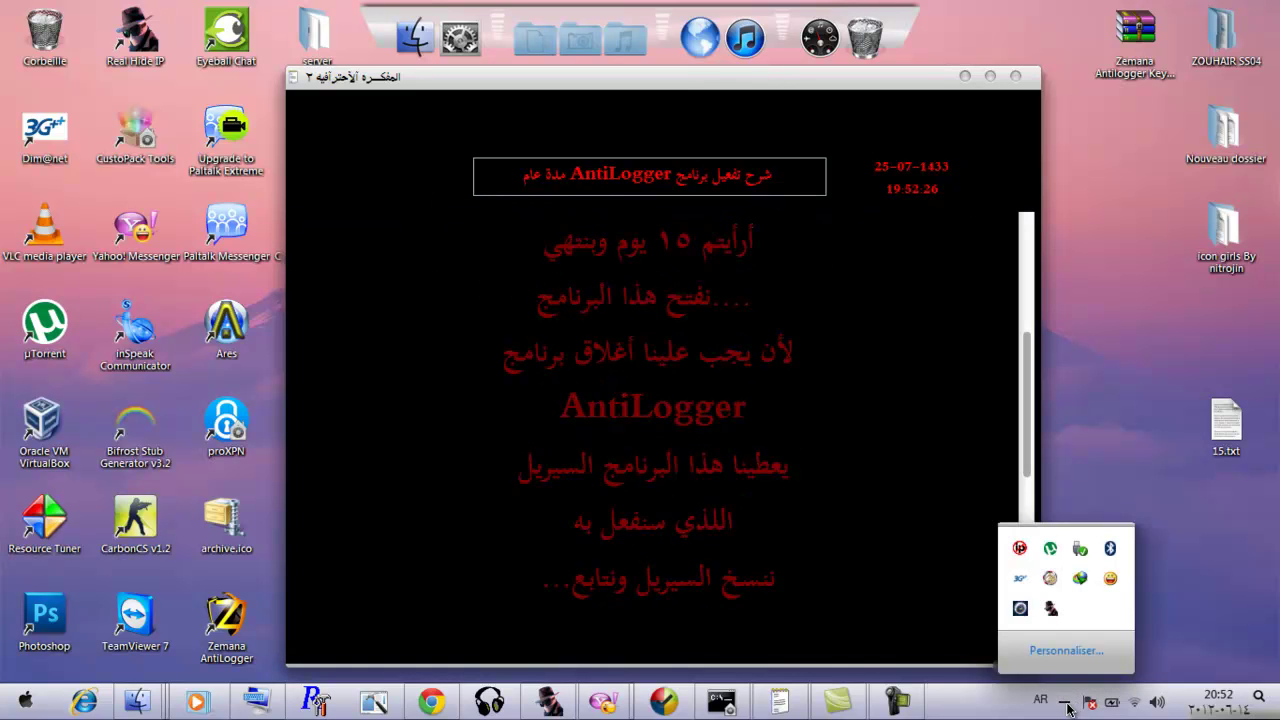
{"action": "left_click", "coordinate": [1071, 380]}
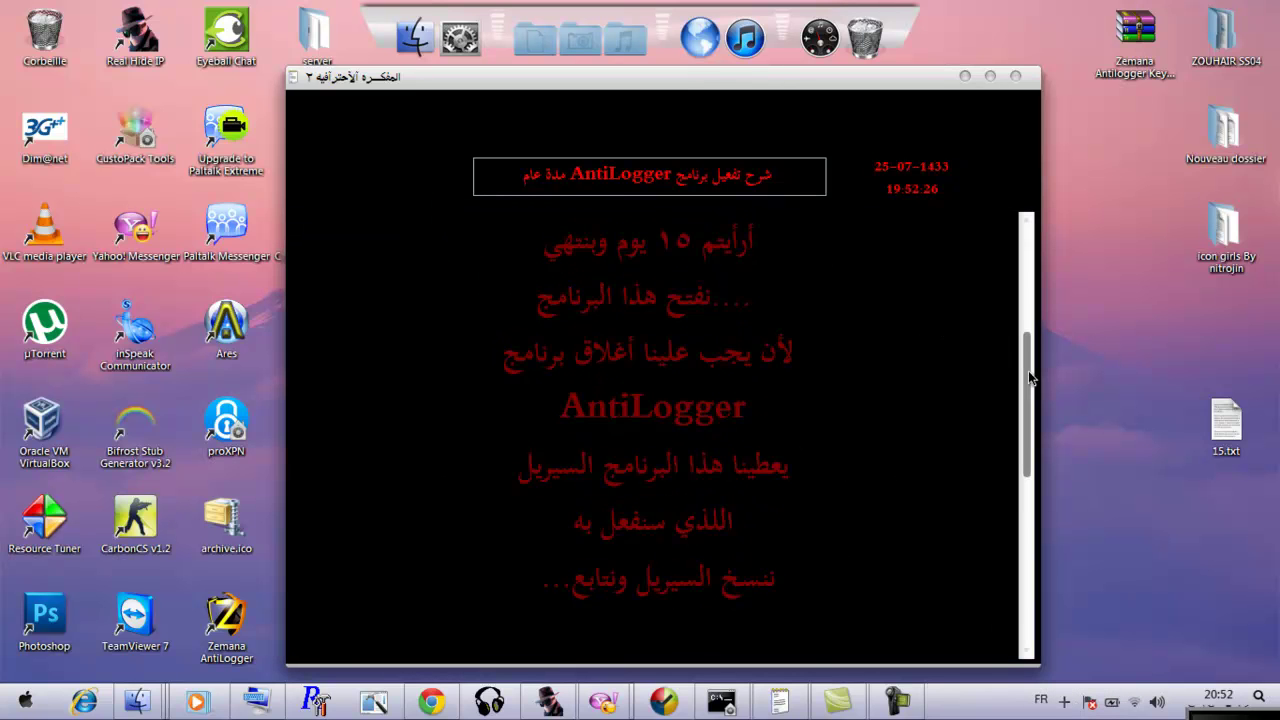
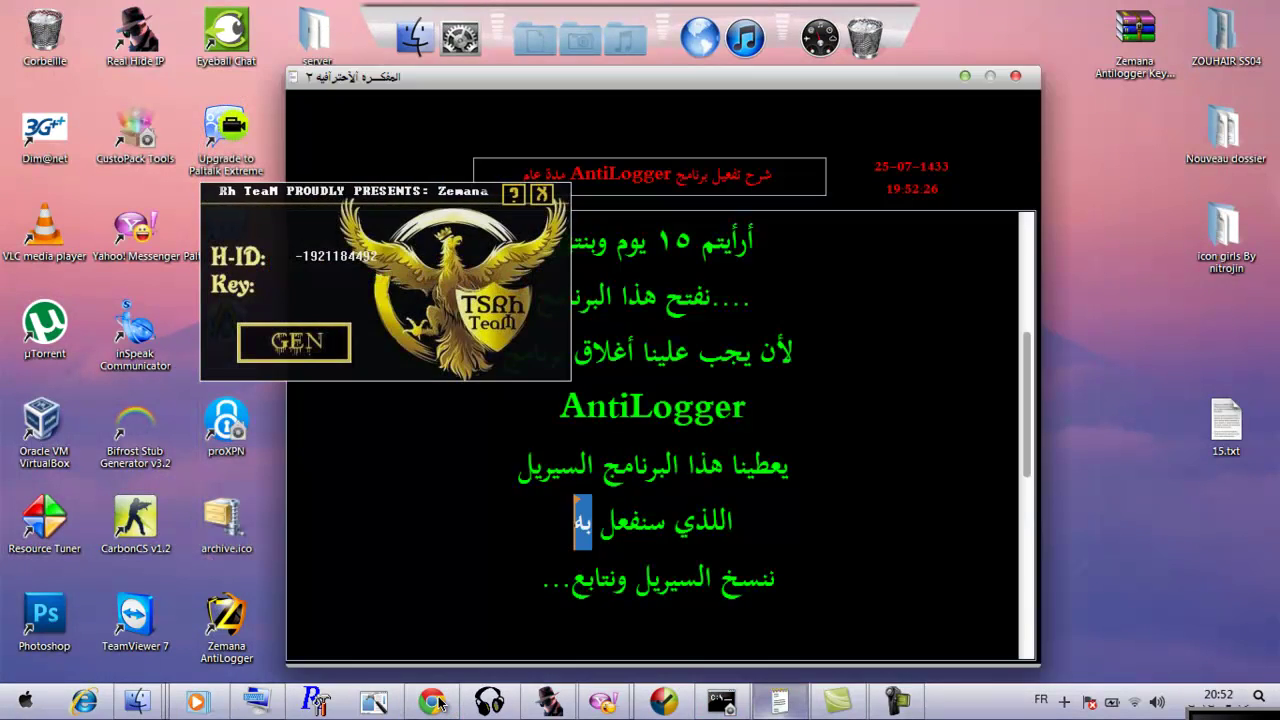
Step: Generate a licence key in the keygen, copy the key and close the keygen
{"action": "left_click", "coordinate": [293, 342]}
{"action": "left_click", "coordinate": [293, 342]}
{"action": "left_click_drag", "start_coordinate": [325, 297], "coordinate": [578, 294]}
{"action": "right_click", "coordinate": [573, 293]}
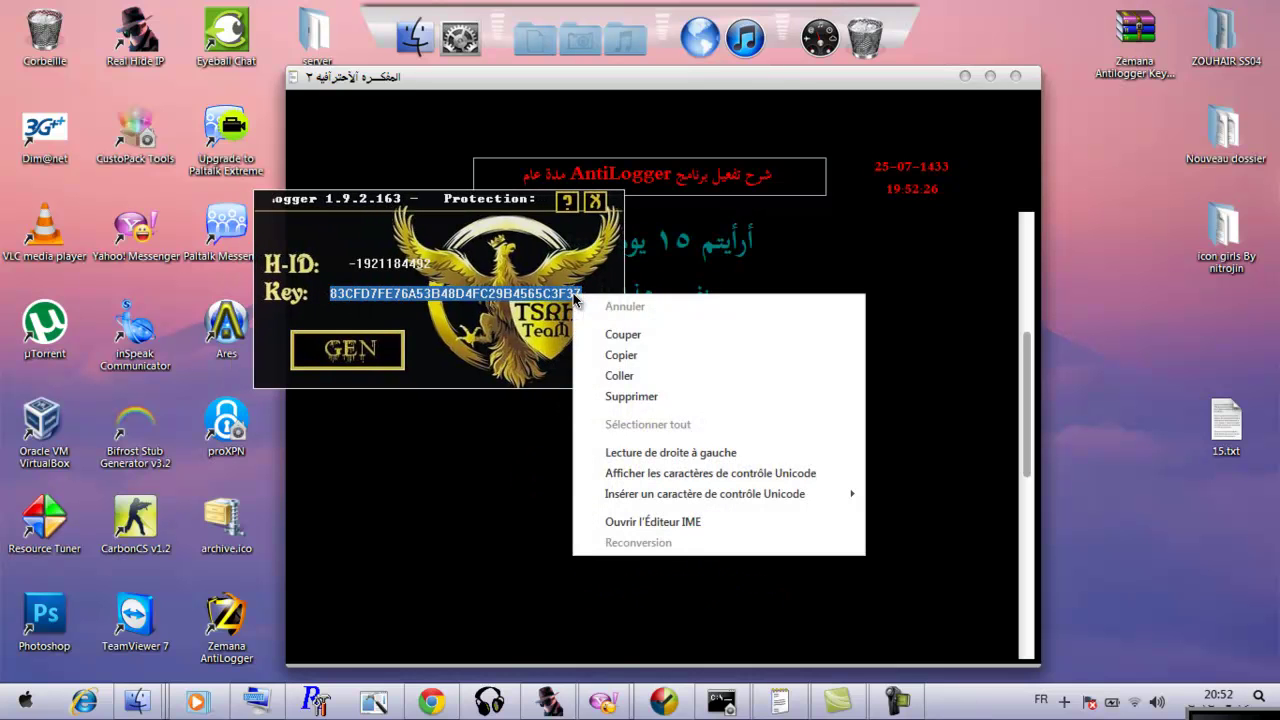
{"action": "left_click", "coordinate": [621, 355]}
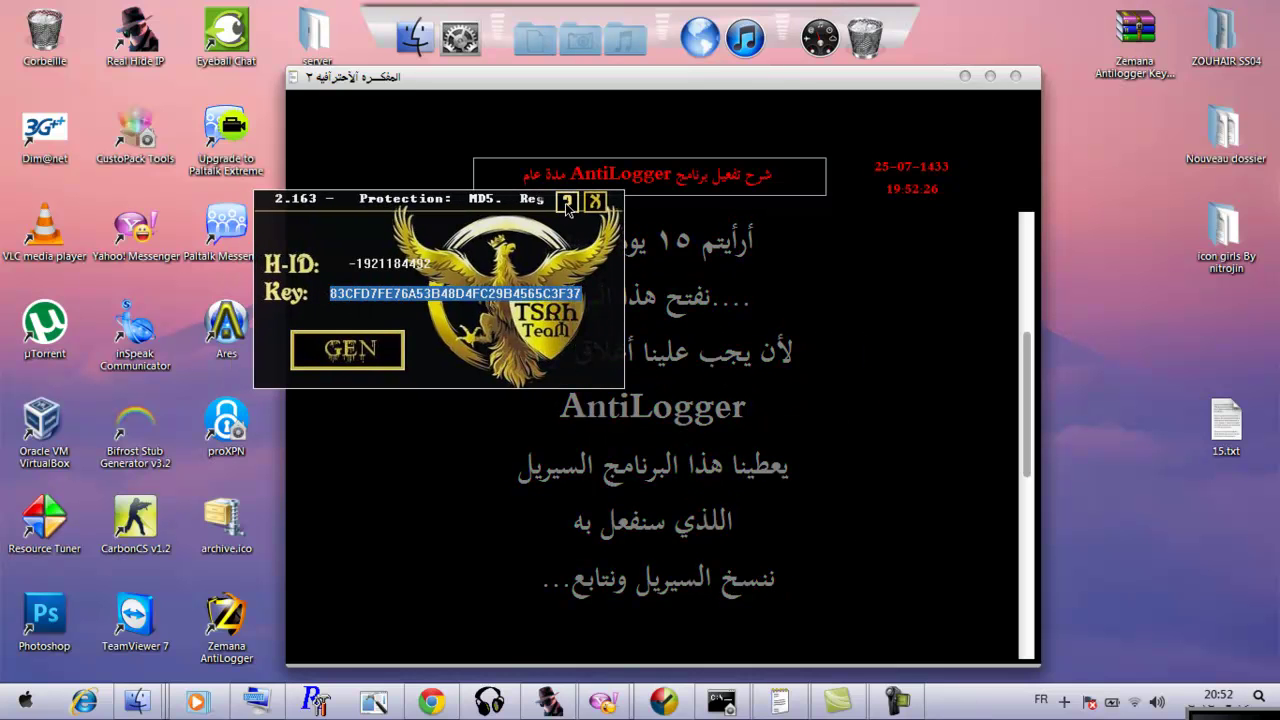
{"action": "left_click", "coordinate": [567, 203]}
{"action": "left_click", "coordinate": [602, 338]}
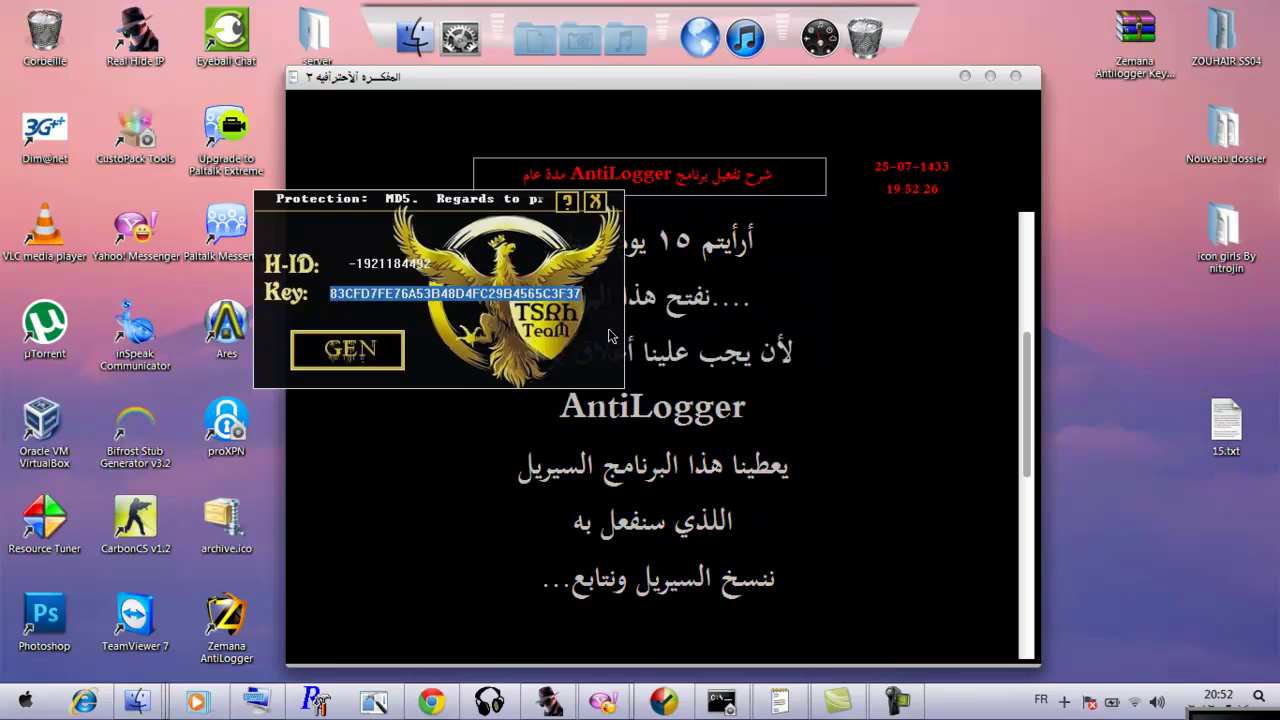
{"action": "left_click", "coordinate": [595, 201]}
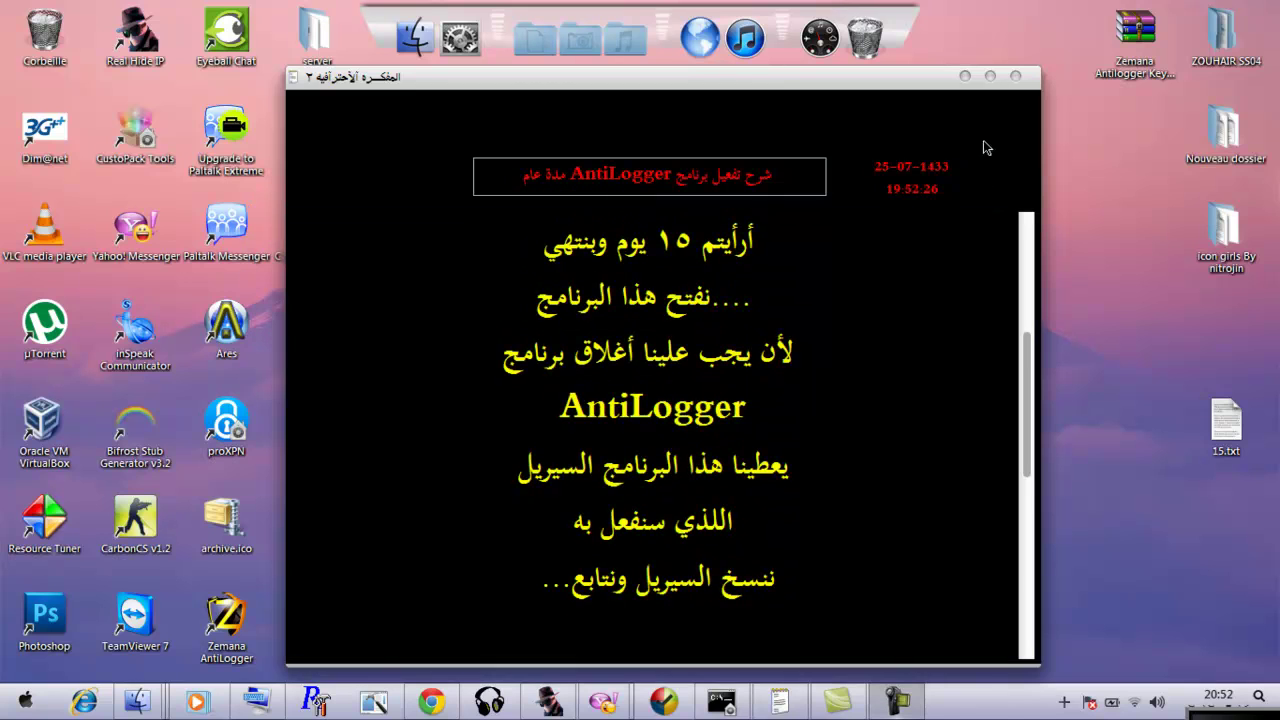
Step: Go to the Licence page under Services in Zemana AntiLogger and show the next line of the tutorial notes
{"action": "left_click_drag", "start_coordinate": [566, 586], "coordinate": [755, 590]}
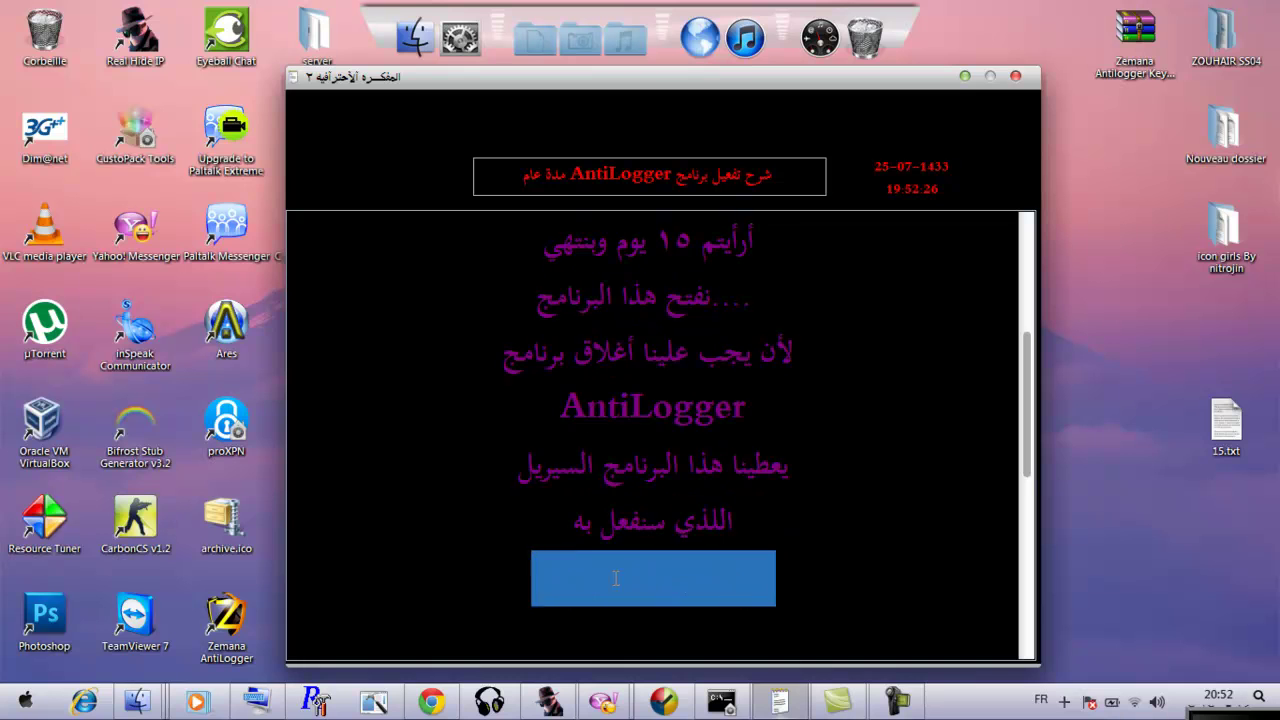
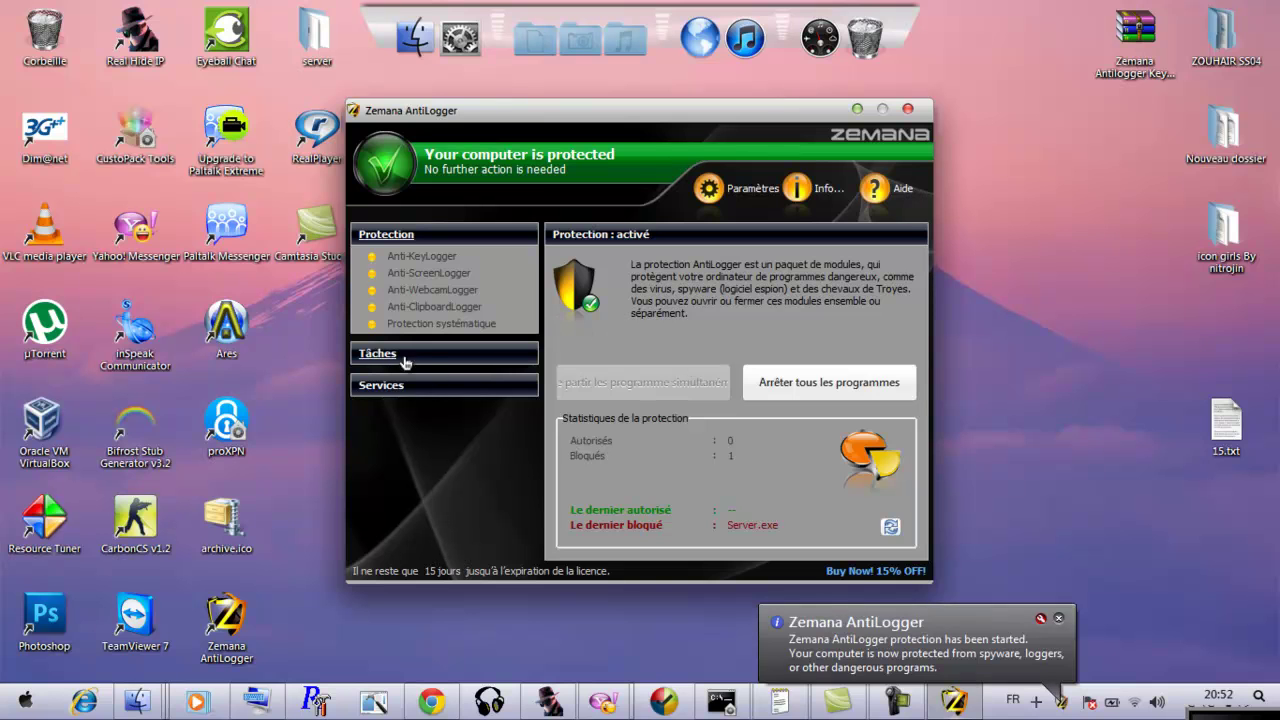
{"action": "left_click", "coordinate": [405, 358]}
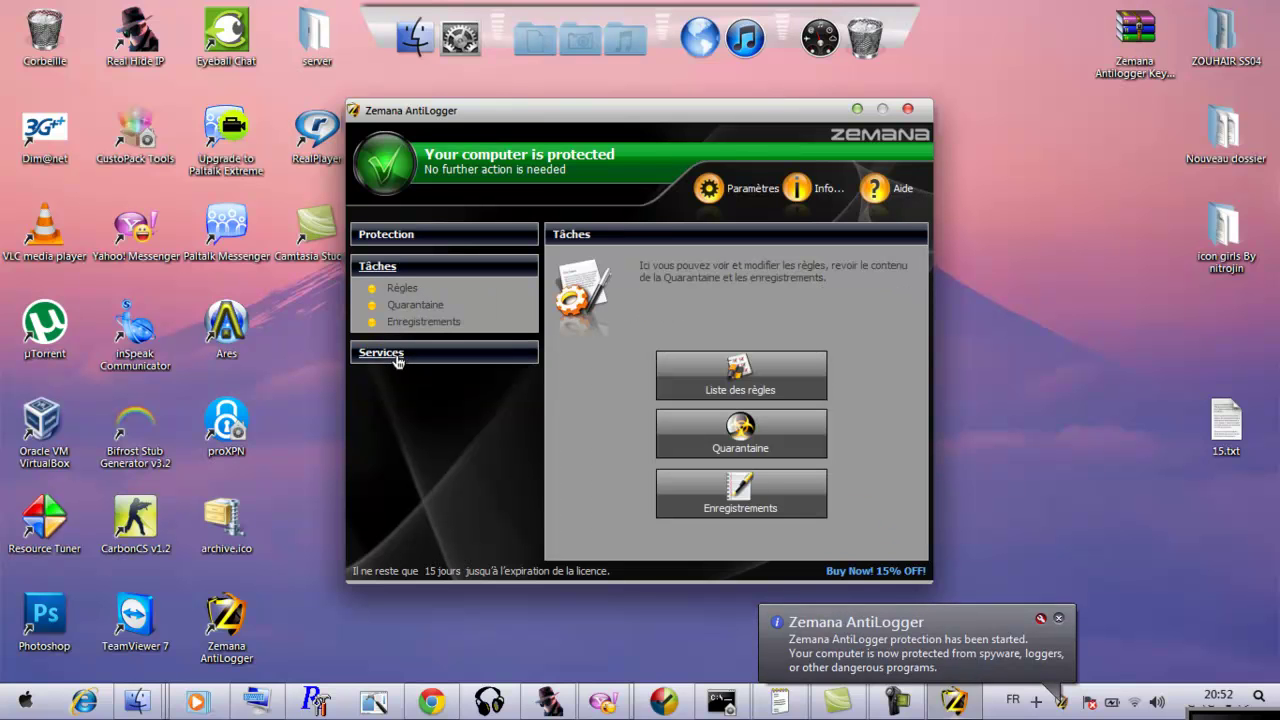
{"action": "left_click", "coordinate": [400, 355]}
{"action": "left_click", "coordinate": [403, 320]}
{"action": "right_click", "coordinate": [680, 485]}
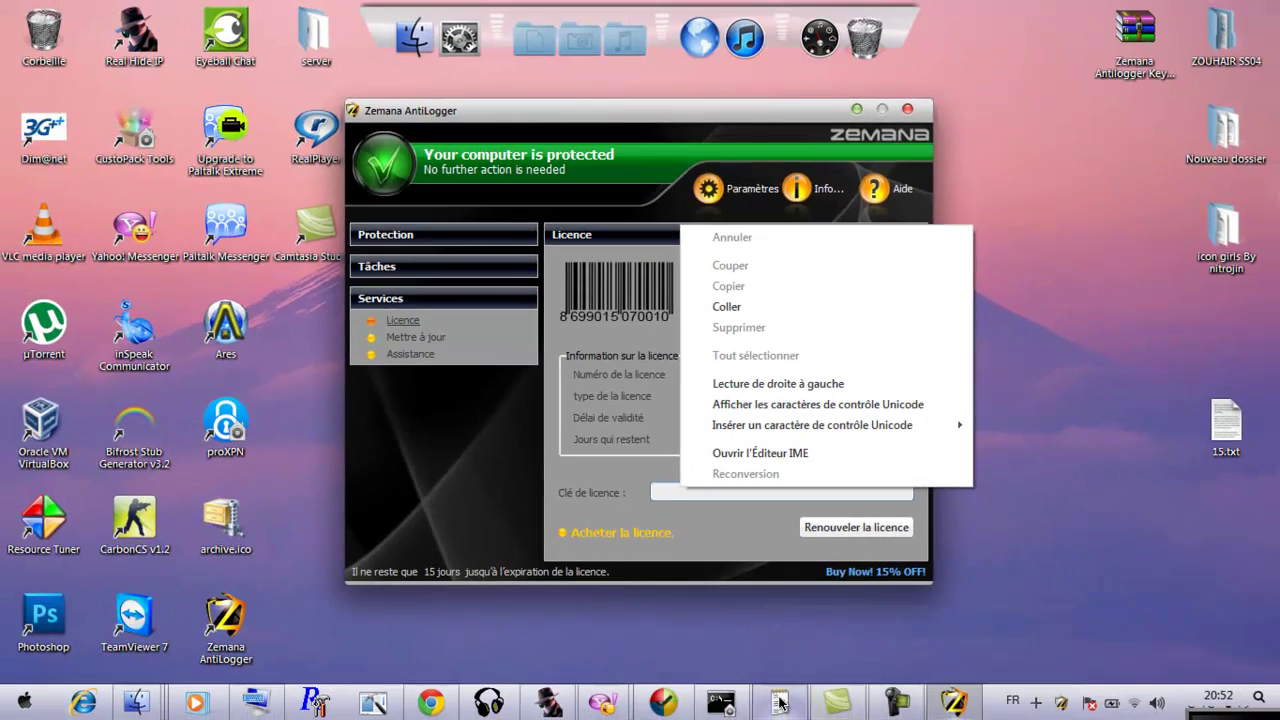
{"action": "left_click", "coordinate": [779, 703]}
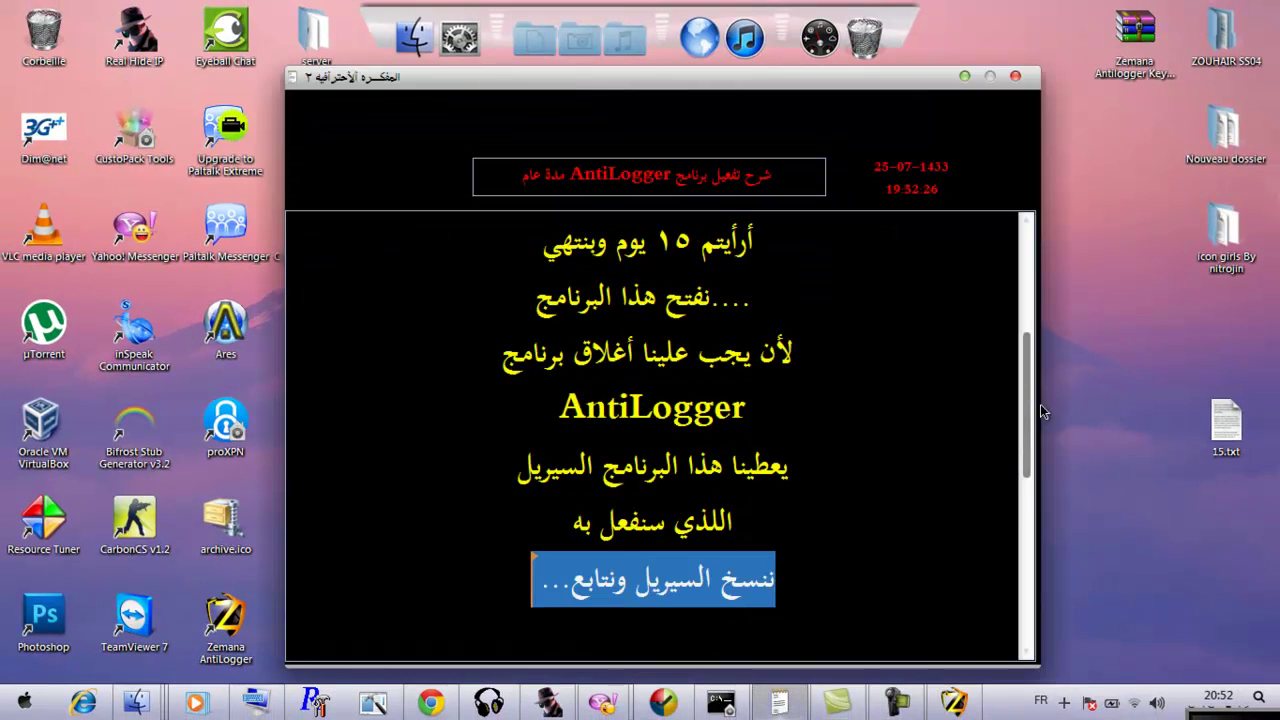
{"action": "scroll", "coordinate": [1027, 458], "scroll_direction": "down", "scroll_amount": 2}
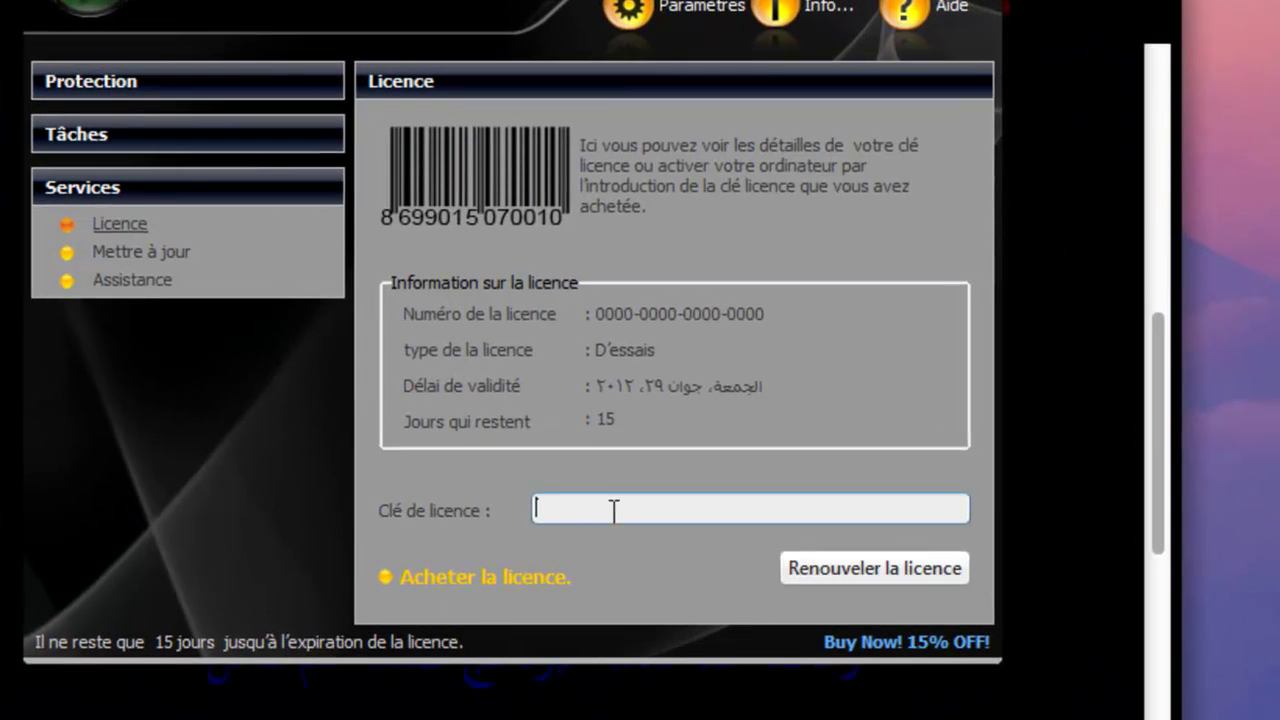
Step: Paste the copied key as the licence key, renew the licence and dismiss the activation dialog
{"action": "right_click", "coordinate": [614, 510]}
{"action": "left_click", "coordinate": [645, 211]}
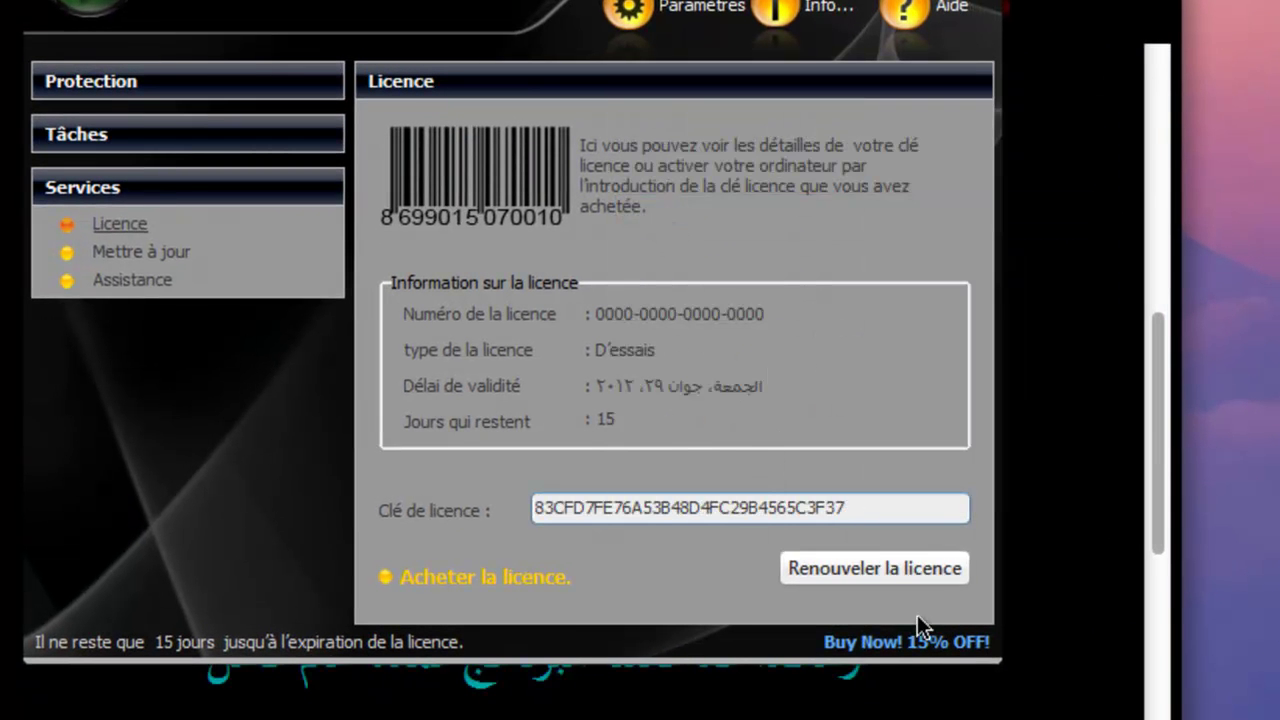
{"action": "left_click", "coordinate": [842, 568]}
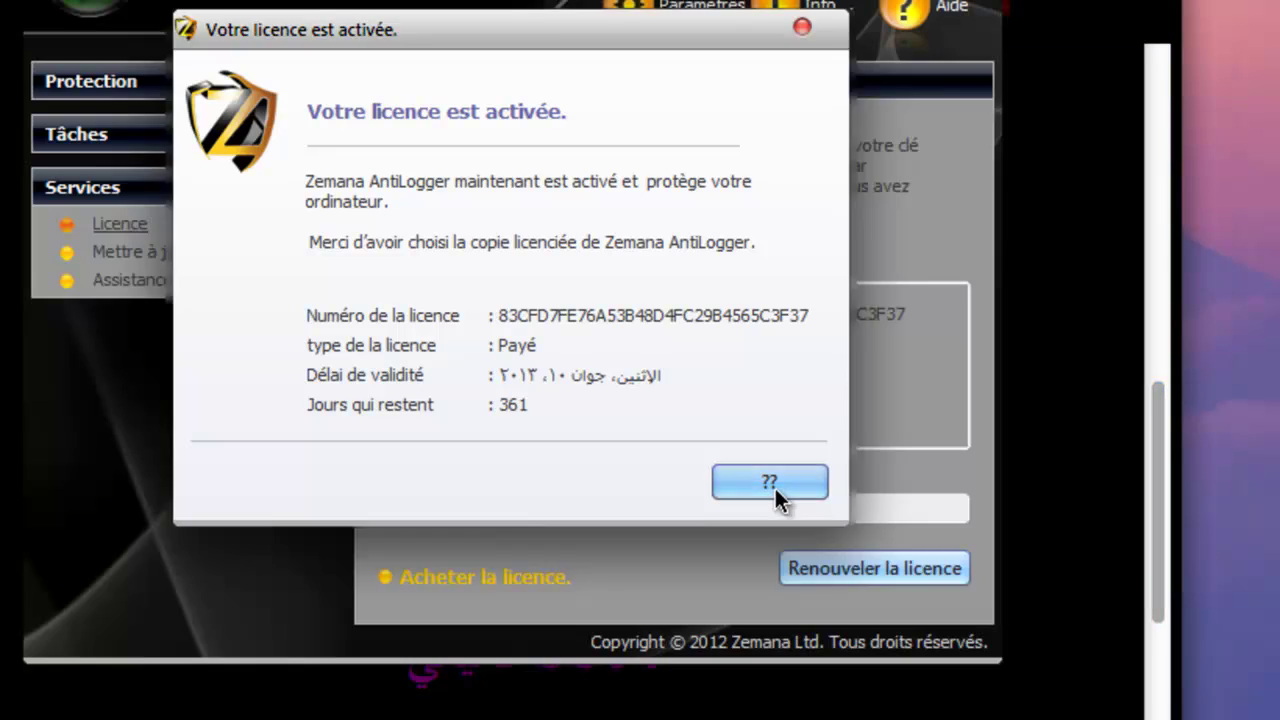
{"action": "left_click", "coordinate": [775, 488]}
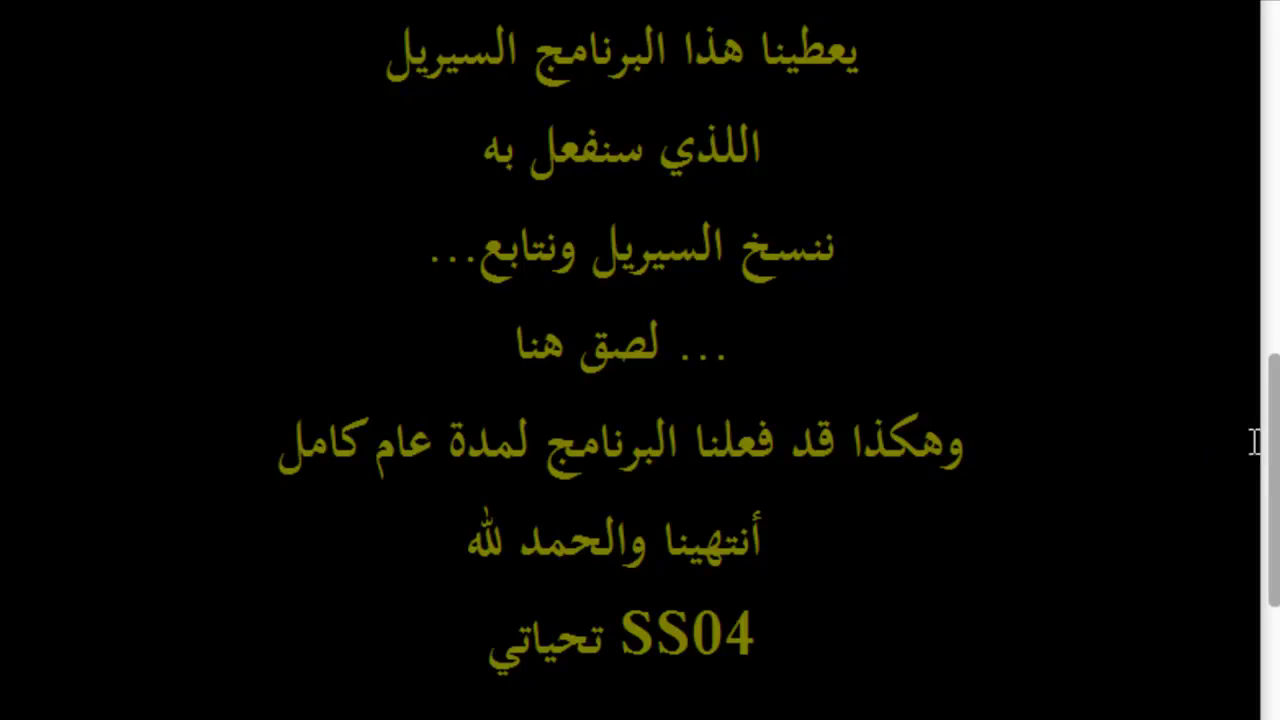
Step: Read through the closing notes, including the list of protection rules, down to the sign-off line
{"action": "scroll", "coordinate": [1254, 442], "scroll_direction": "down", "scroll_amount": 2}
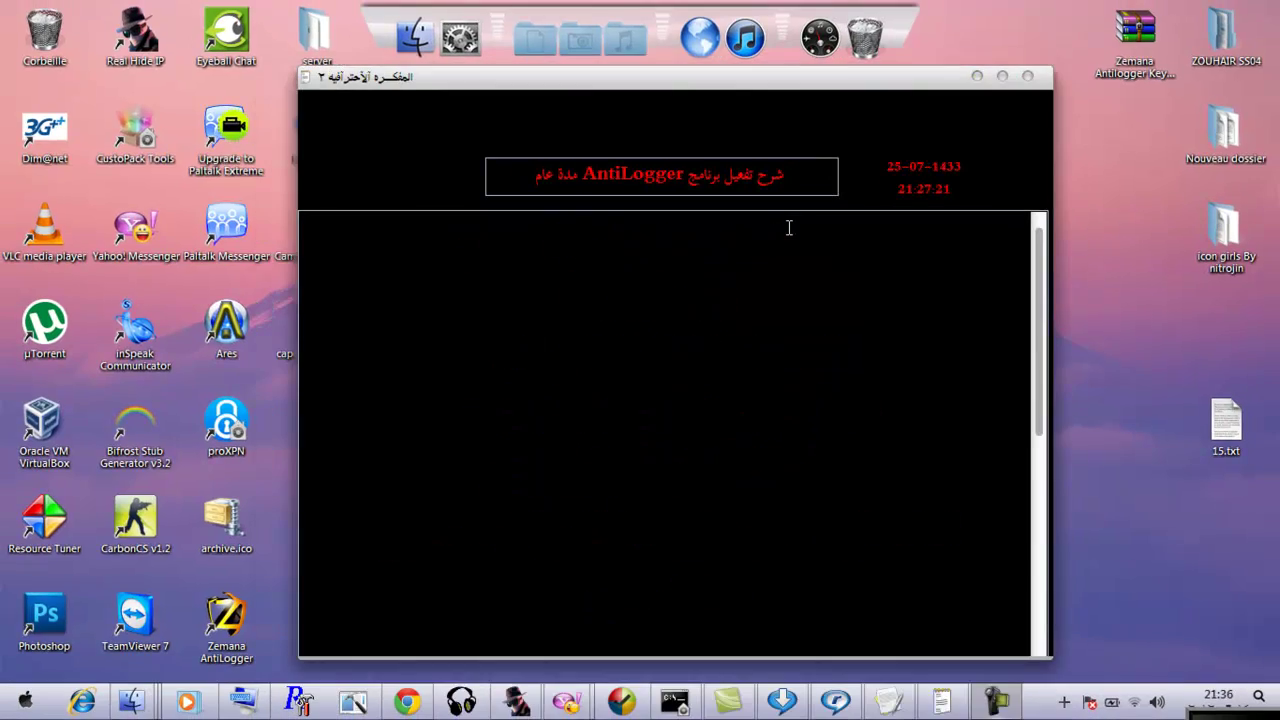
{"action": "left_click", "coordinate": [645, 220]}
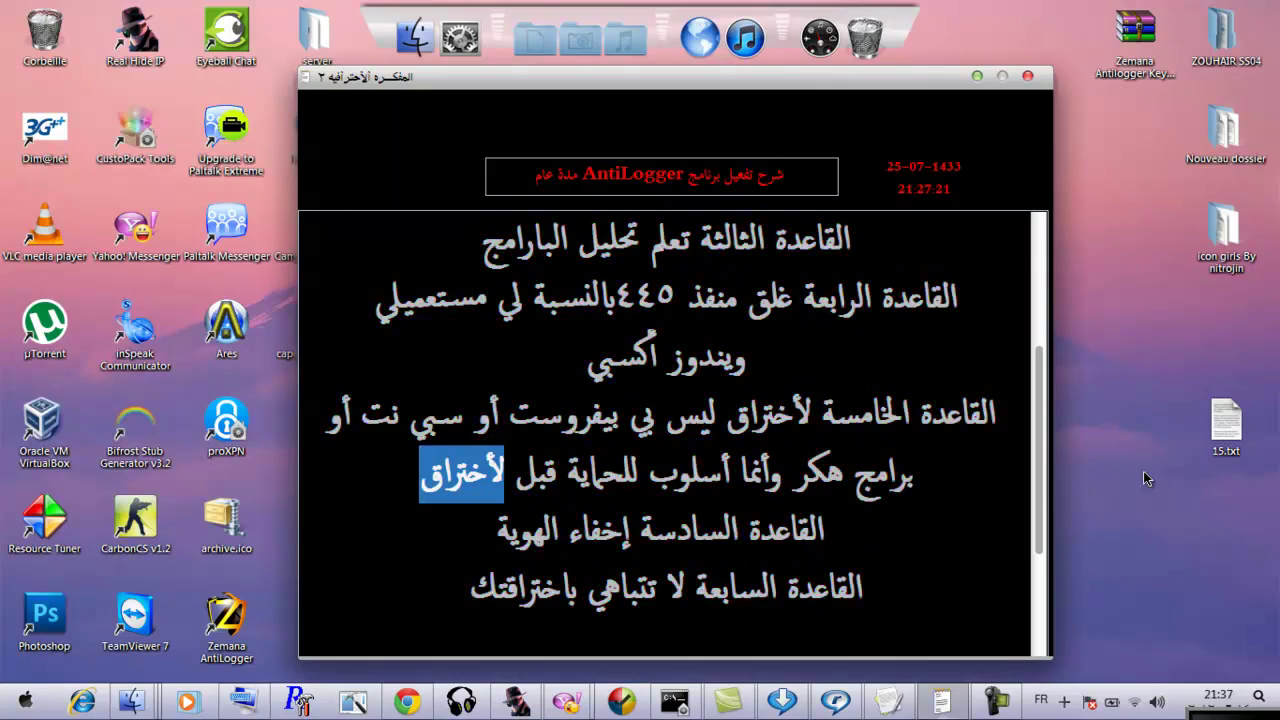
{"action": "scroll", "coordinate": [1041, 470], "scroll_direction": "down", "scroll_amount": 1}
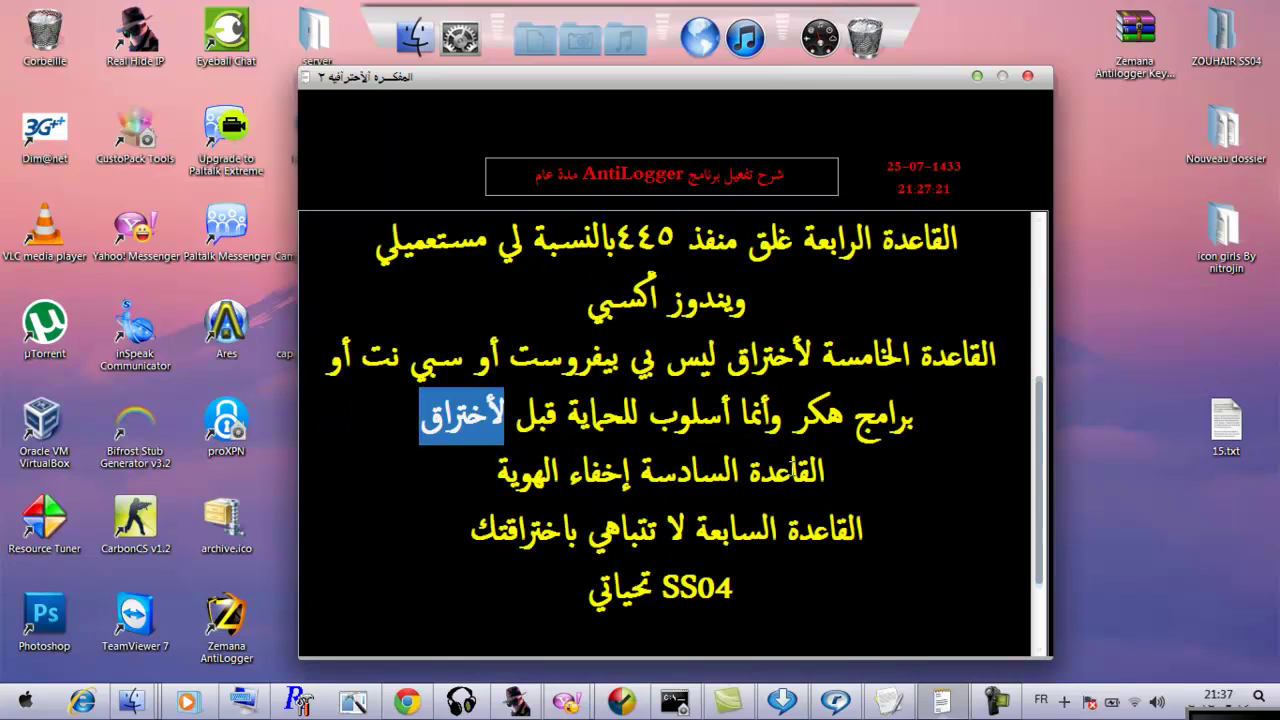